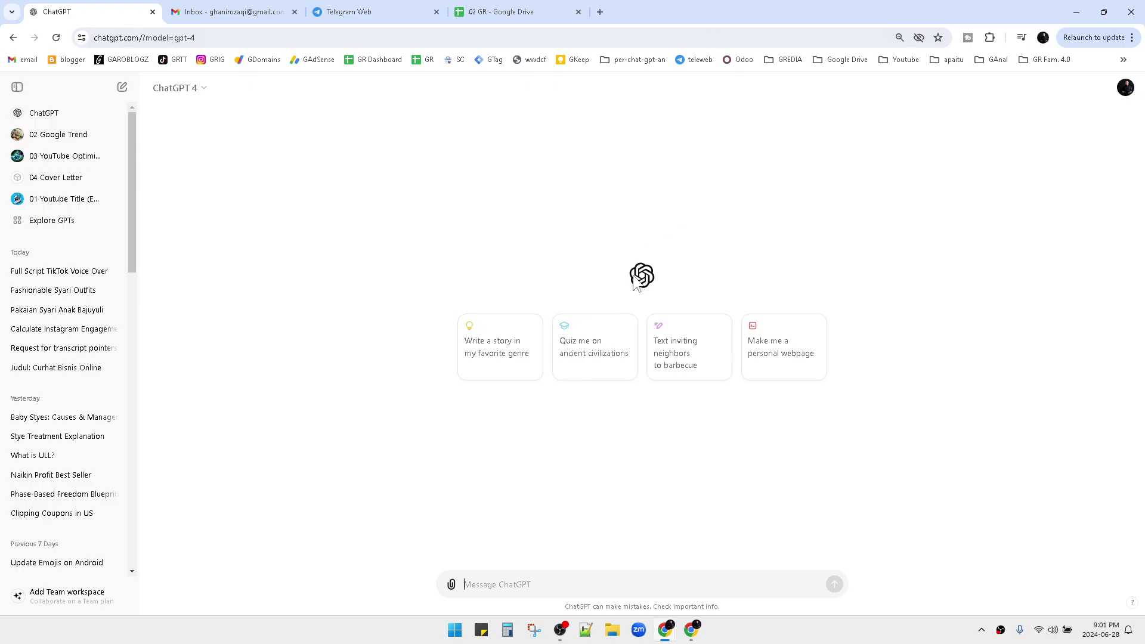
Zoom the browser in and open ChatGPT Settings from the profile avatar menu.
key("ctrl+plus")
key("ctrl+plus")
key("ctrl+plus")
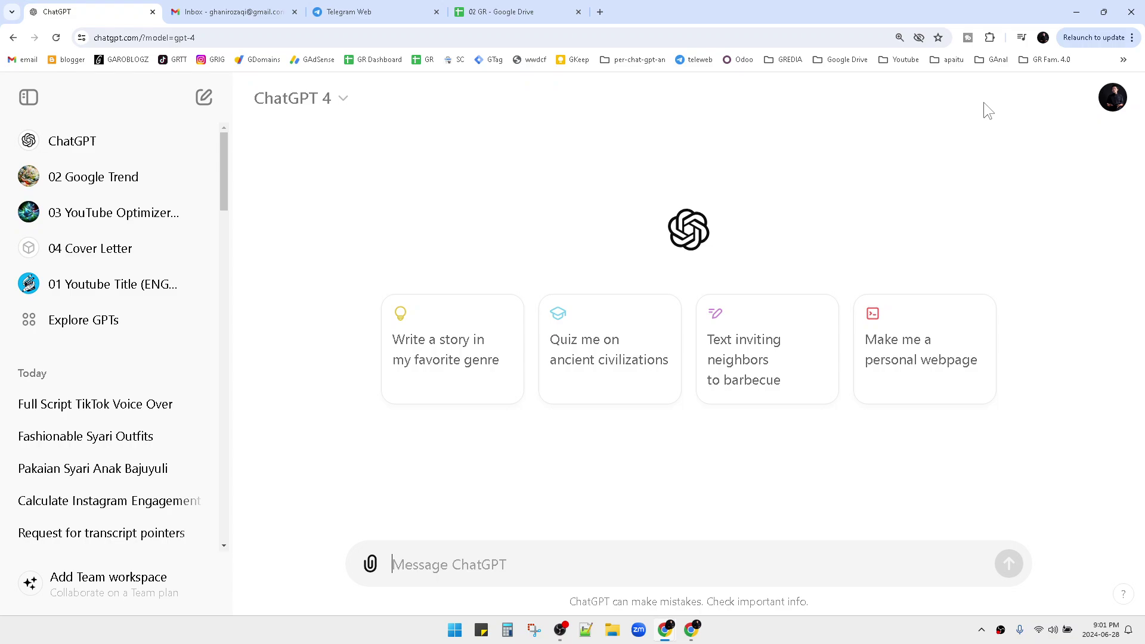
left_click(1112, 102)
left_click(955, 262)
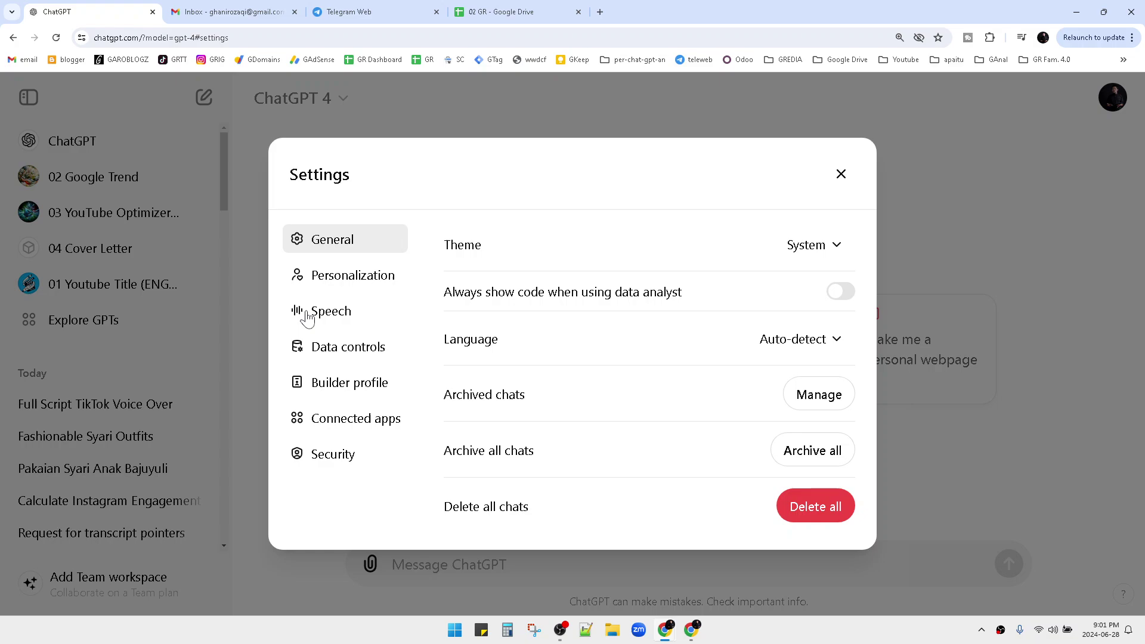
On the Speech tab, expand the Voice dropdown currently set to Cove.
left_click(331, 324)
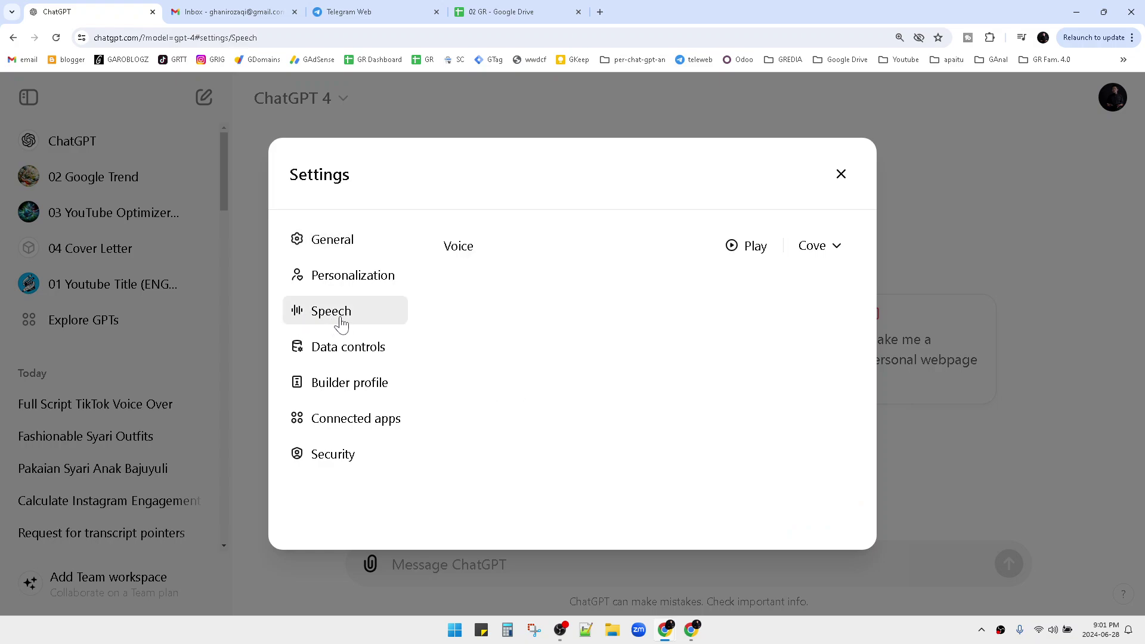
left_click(812, 251)
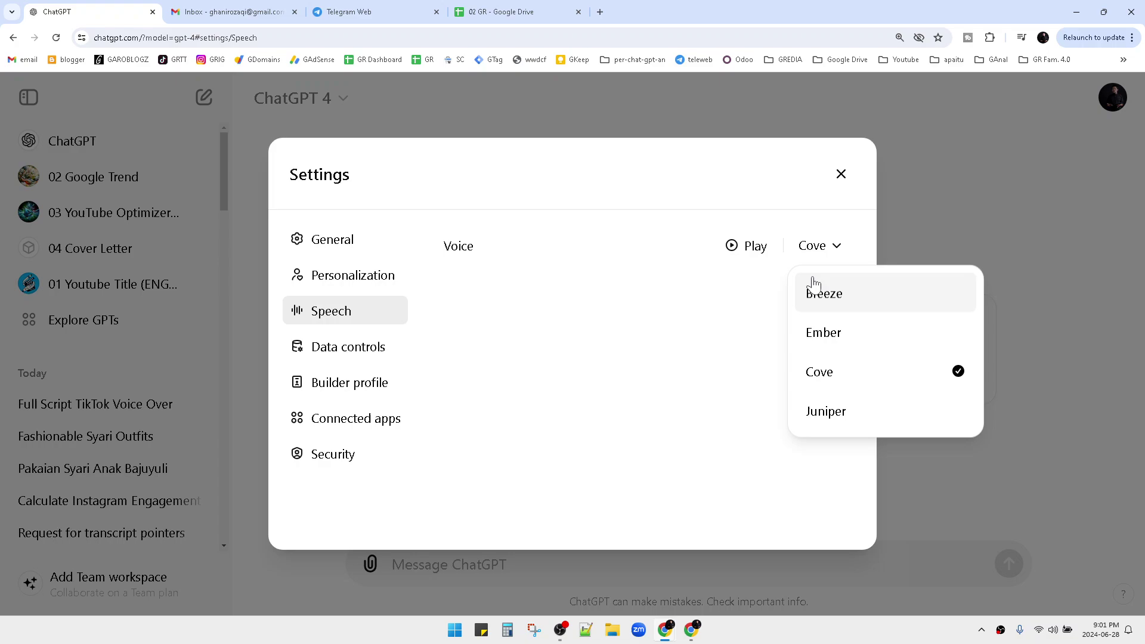